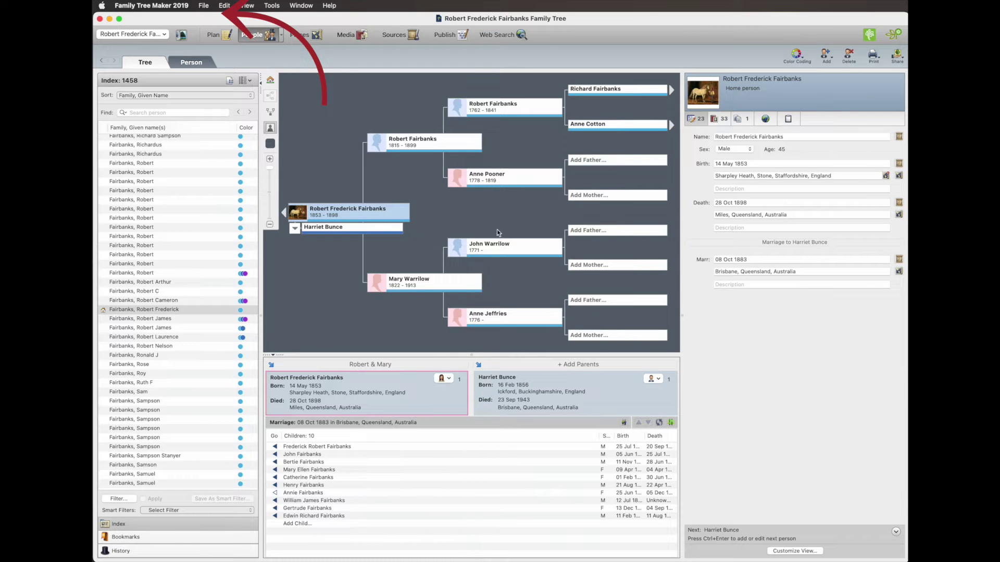
- Start the Merge command from the File menu, skipping the backup
left_click(203, 5)
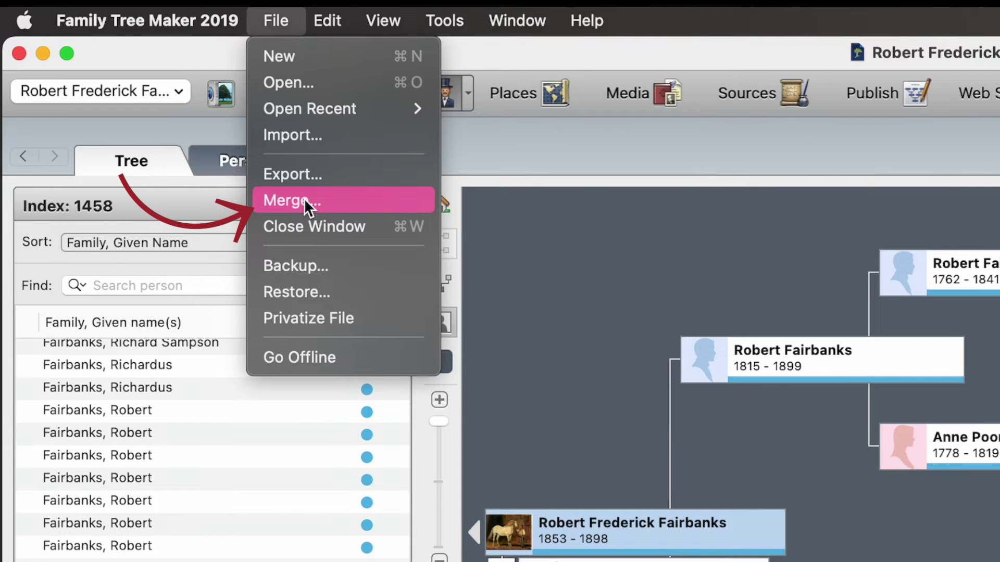
left_click(305, 201)
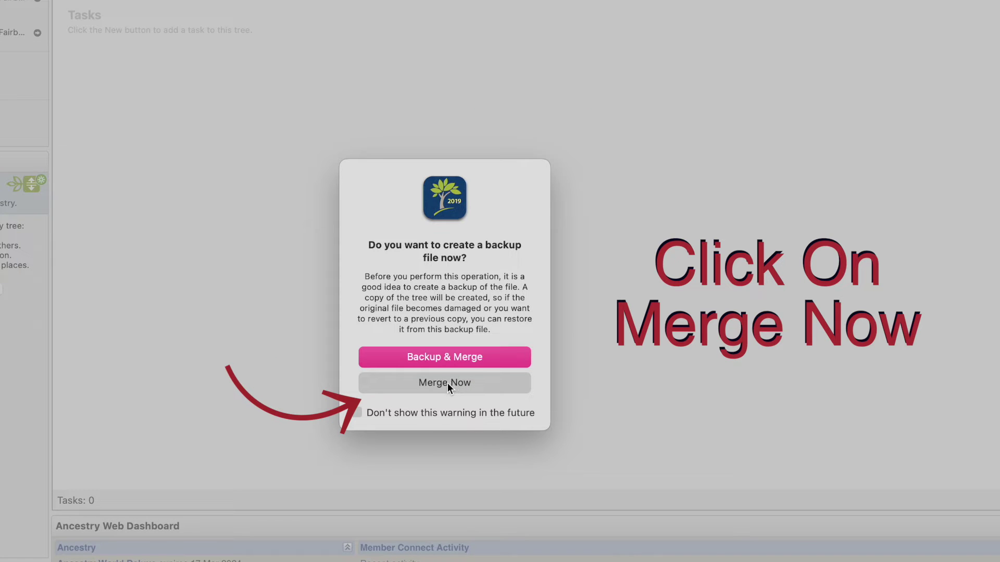
left_click(448, 383)
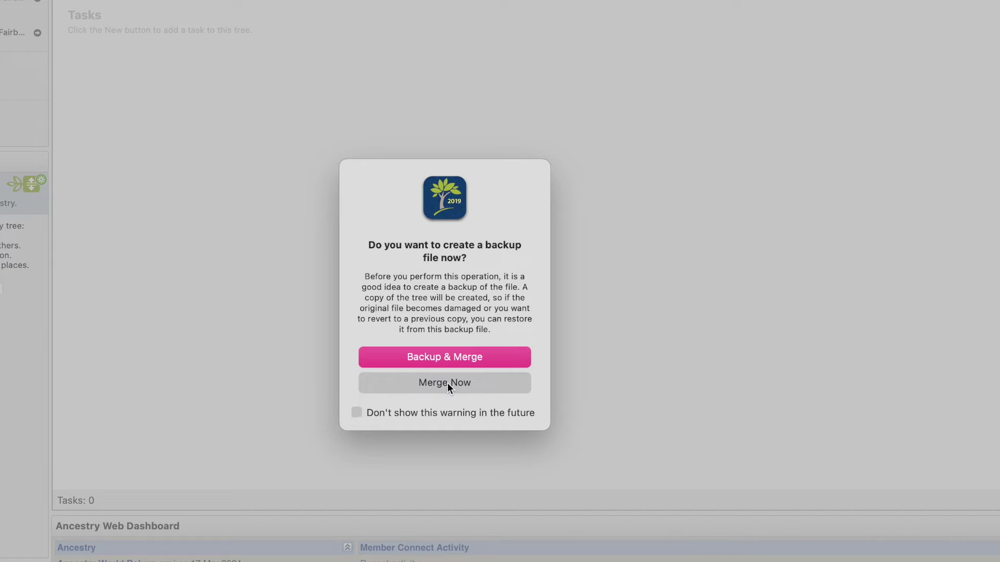
scroll(397, 208, "down", 2)
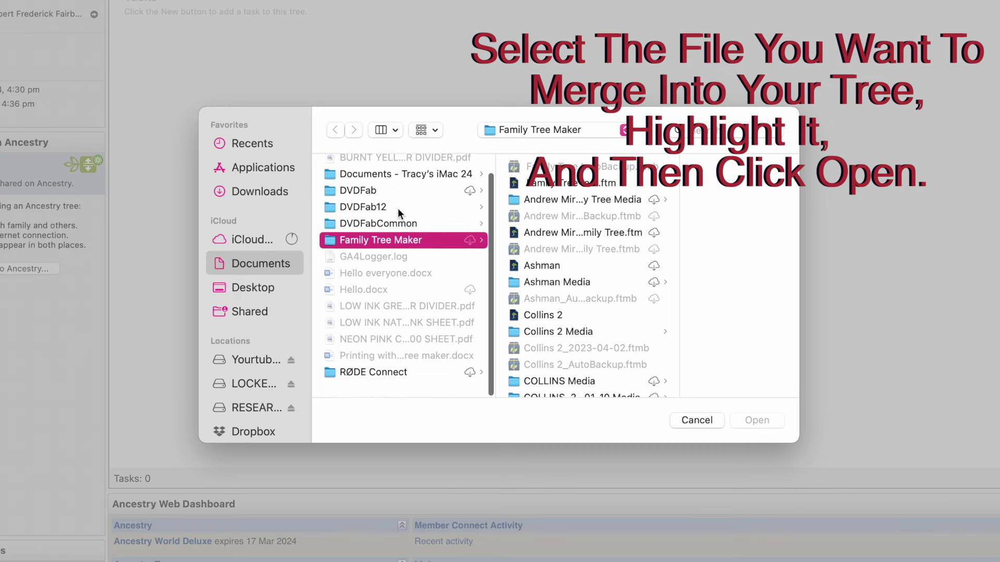
scroll(398, 208, "up", 2)
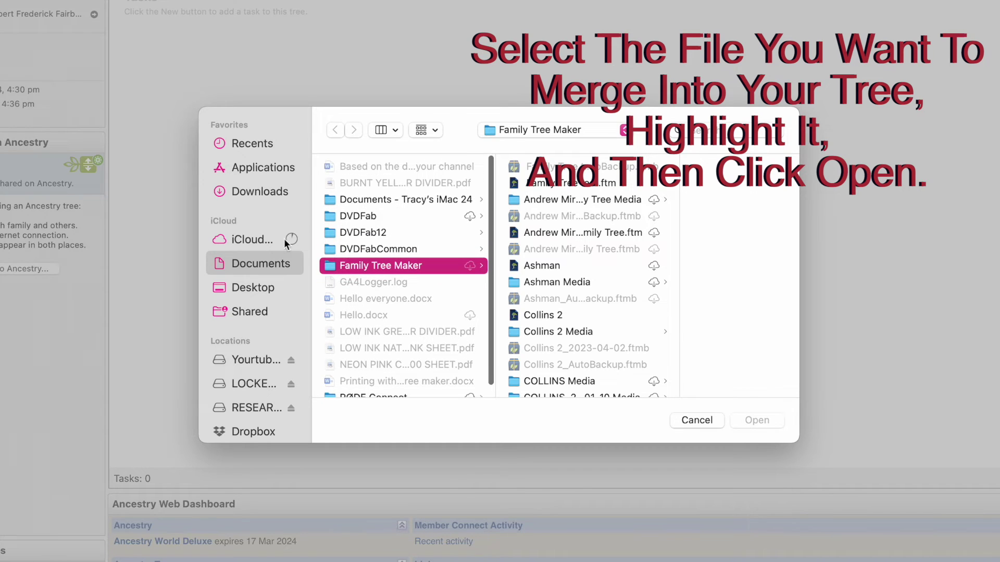
left_click(255, 287)
scroll(404, 266, "down", 10)
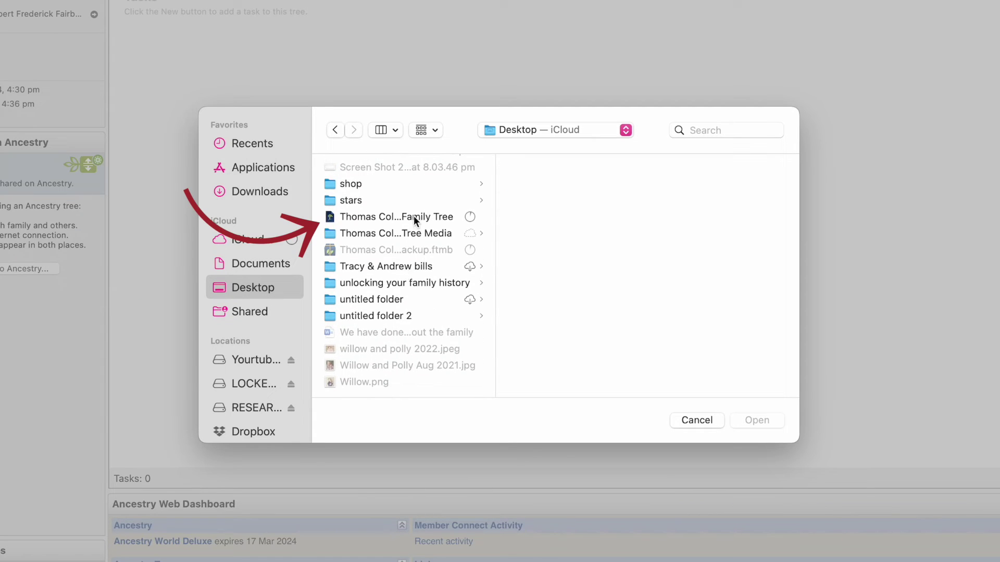
left_click(413, 217)
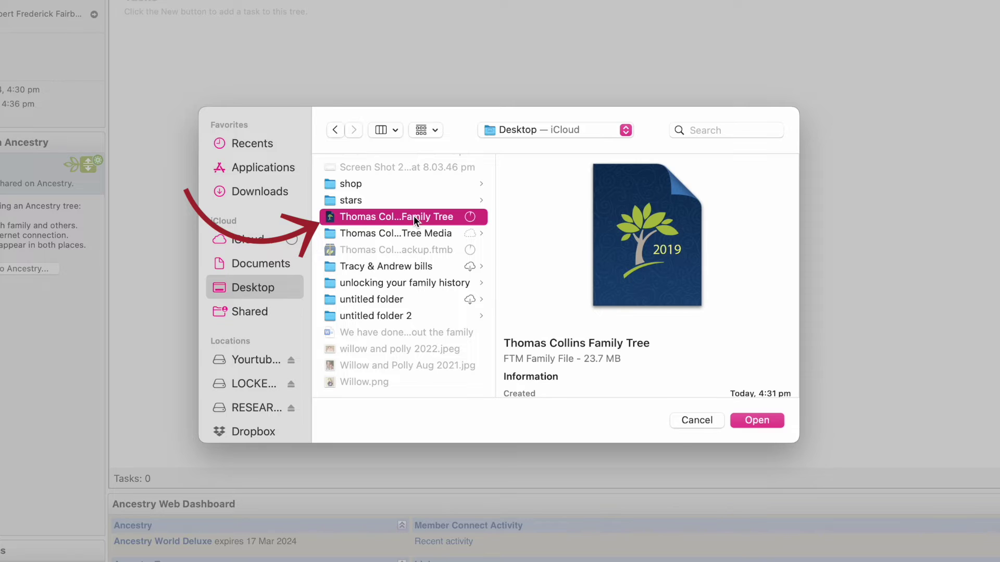
left_click(758, 421)
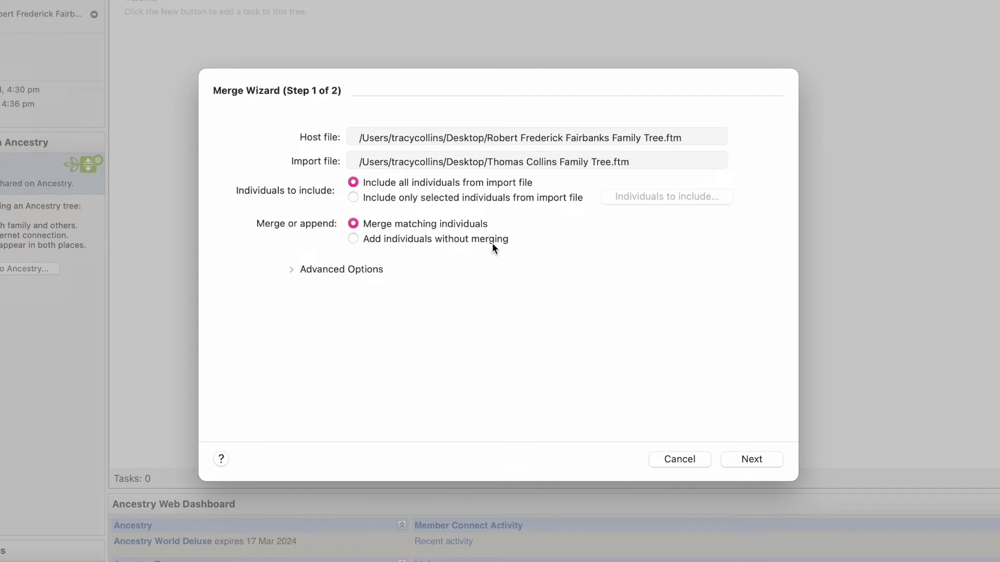
- Expand Advanced Options in the Merge Wizard to show the 400 match threshold
left_click(292, 270)
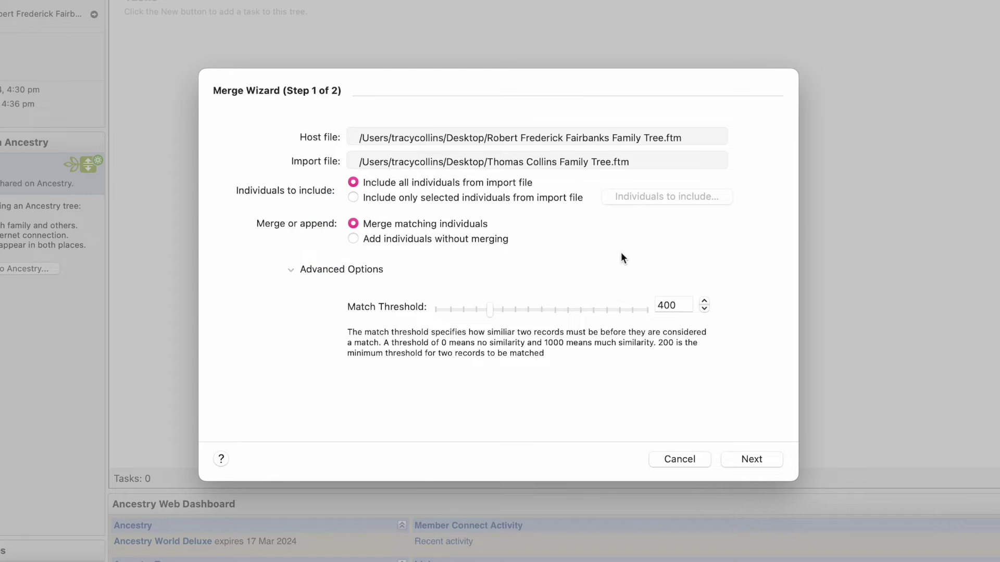
left_click(352, 199)
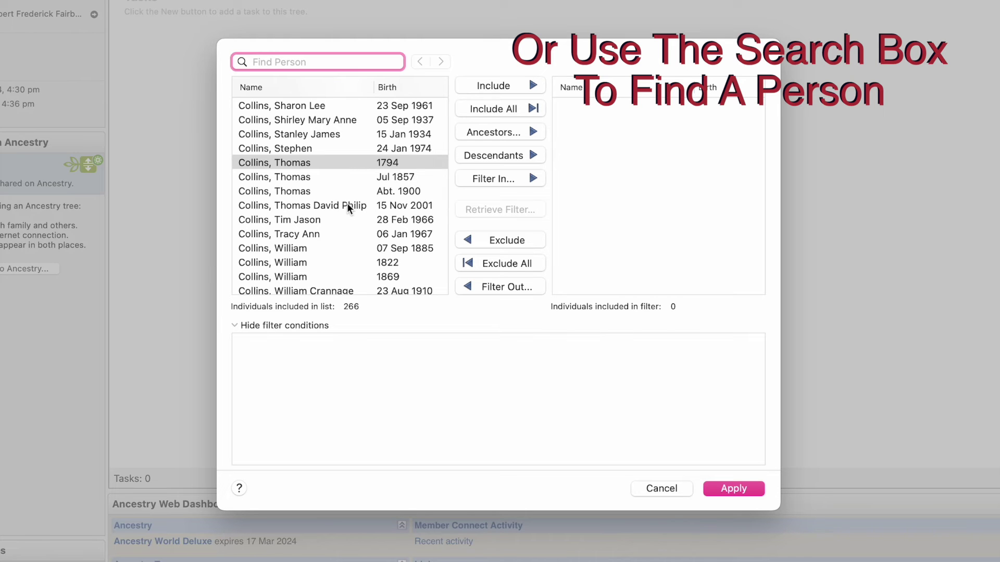
scroll(348, 207, "down", 5)
scroll(347, 202, "down", 5)
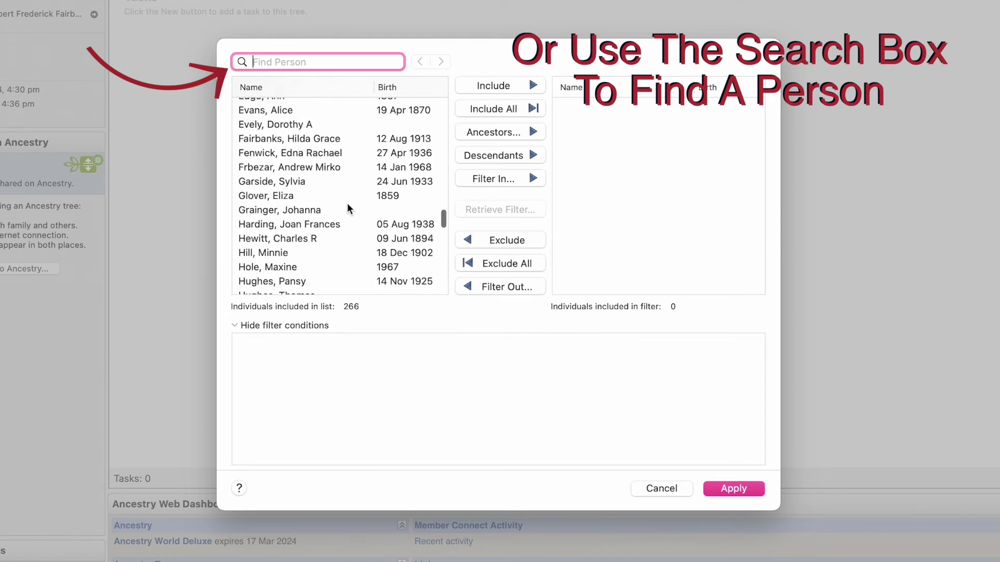
scroll(347, 202, "up", 10)
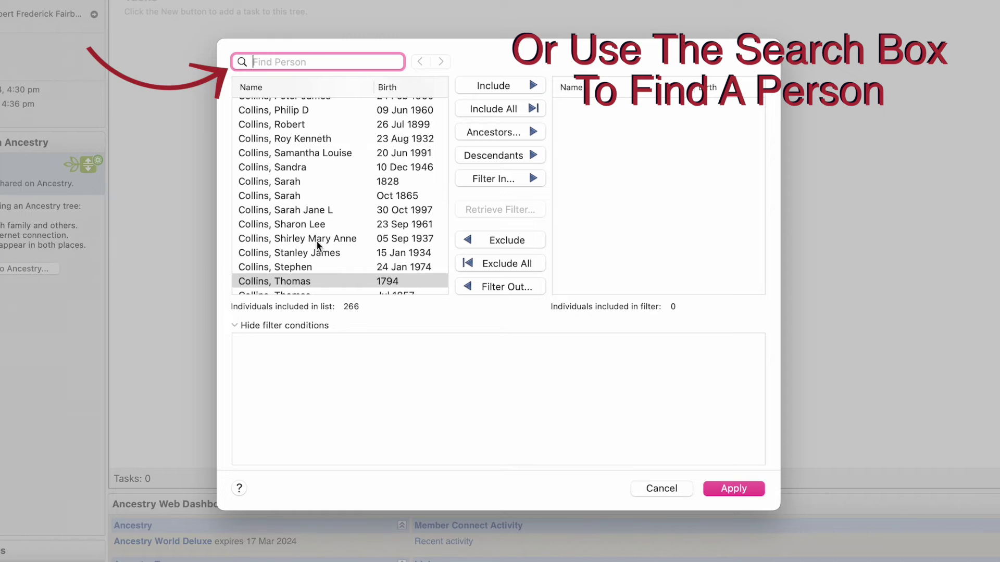
scroll(317, 236, "down", 6)
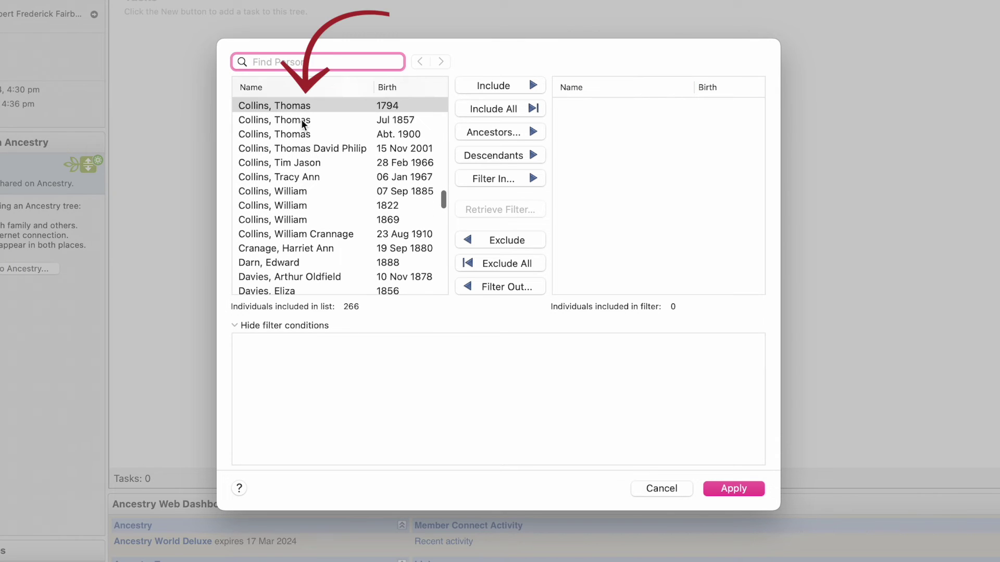
left_click(301, 106)
scroll(301, 106, "down", 2)
scroll(300, 112, "down", 1)
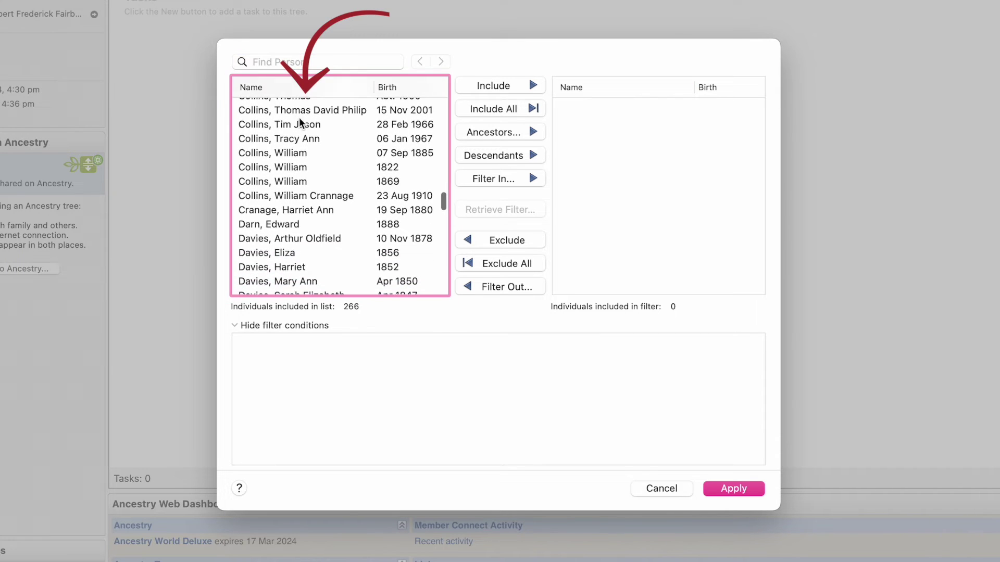
left_click(501, 86)
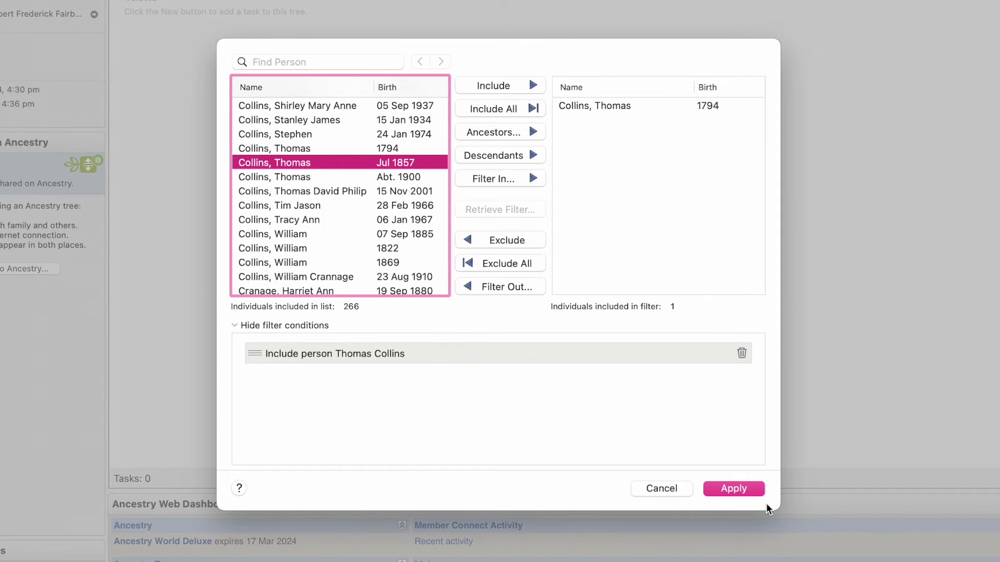
left_click(668, 486)
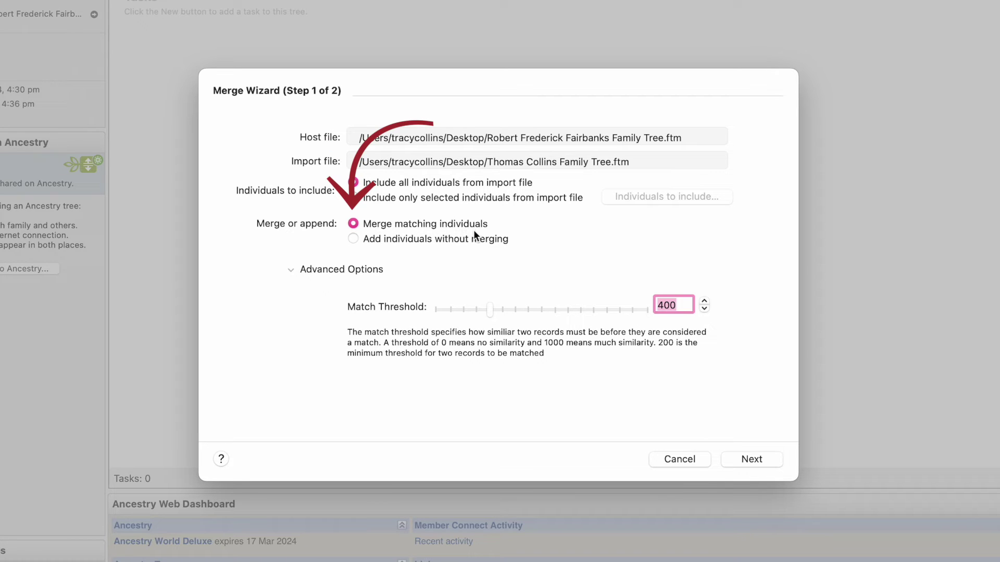
left_click(753, 459)
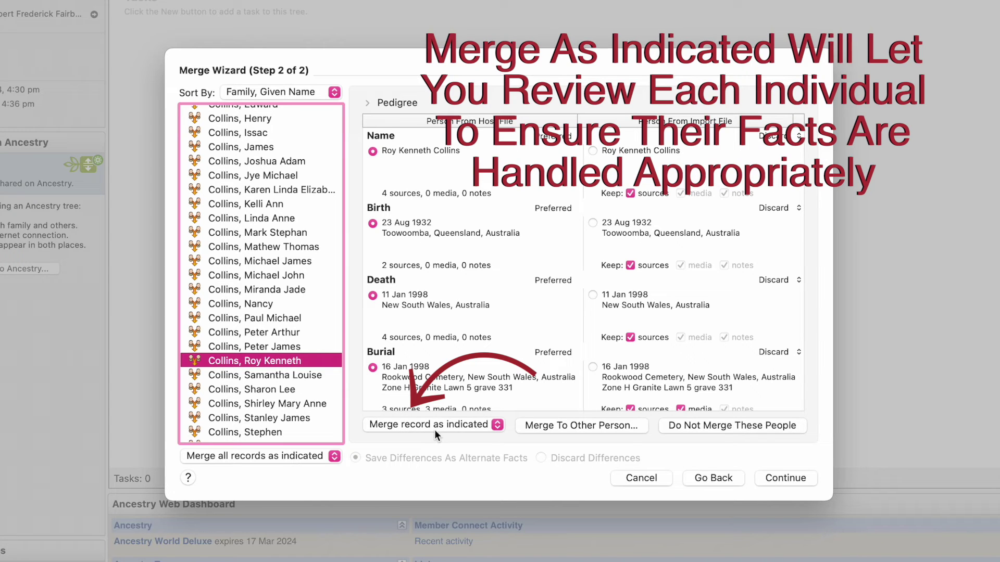
left_click(497, 425)
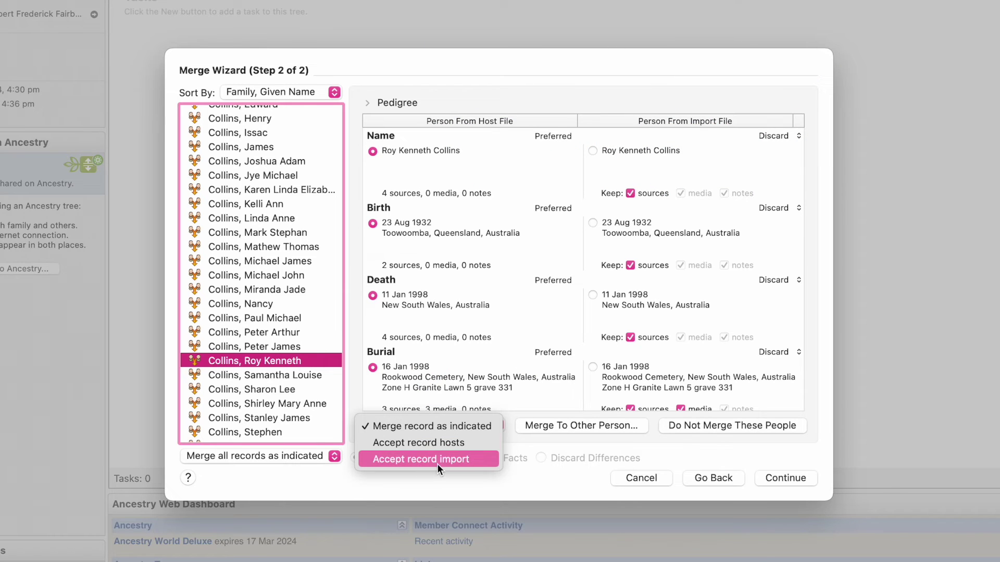
left_click(461, 463)
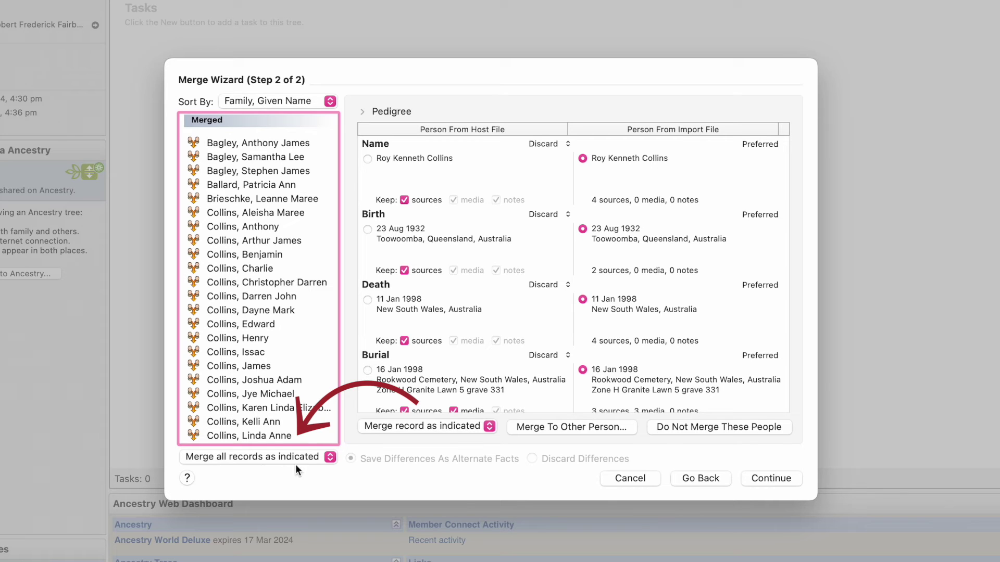
left_click(330, 456)
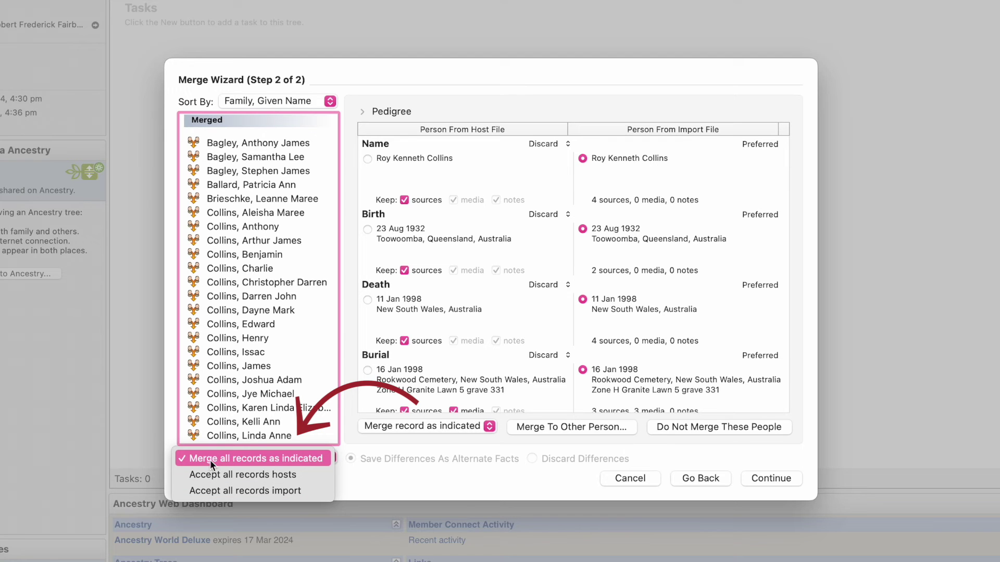
- Make all matched records prefer host facts, keeping differences as alternate facts, and start merging
left_click(276, 458)
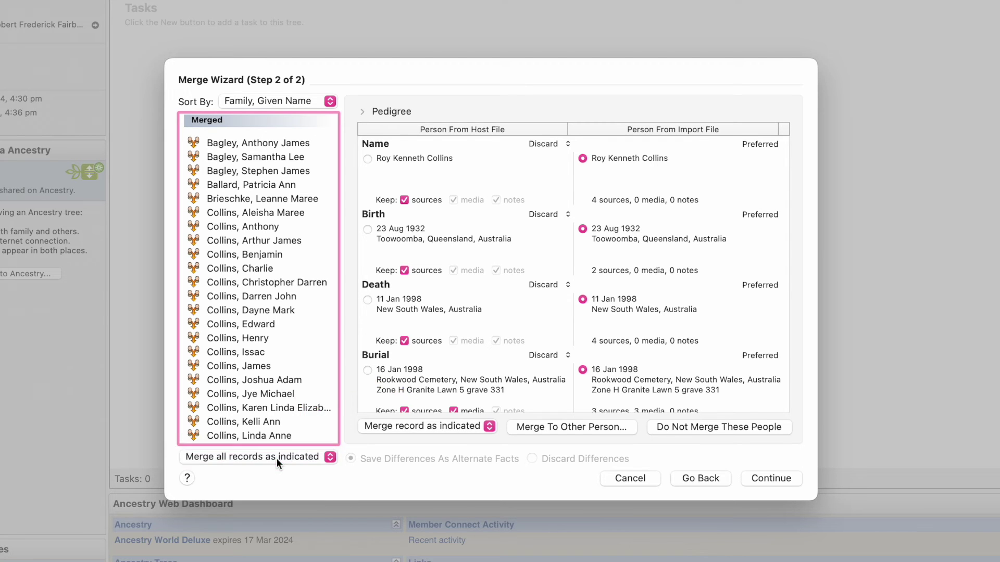
left_click(332, 456)
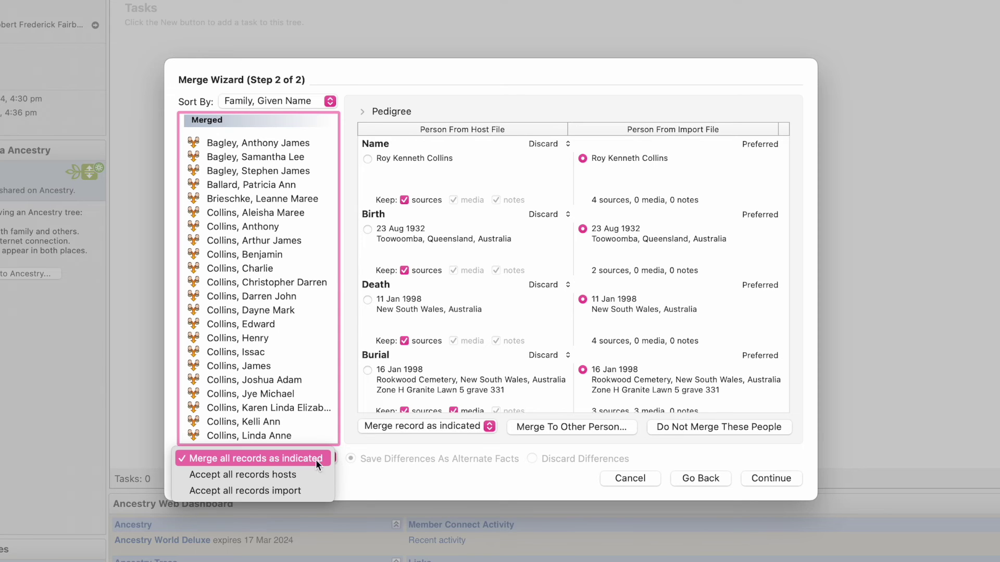
left_click(279, 474)
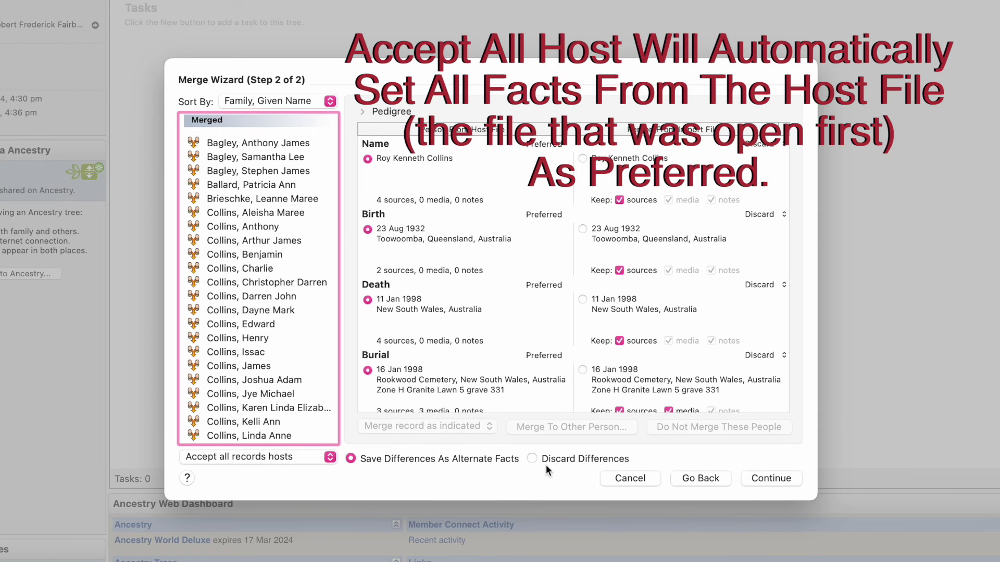
left_click(329, 457)
left_click(302, 474)
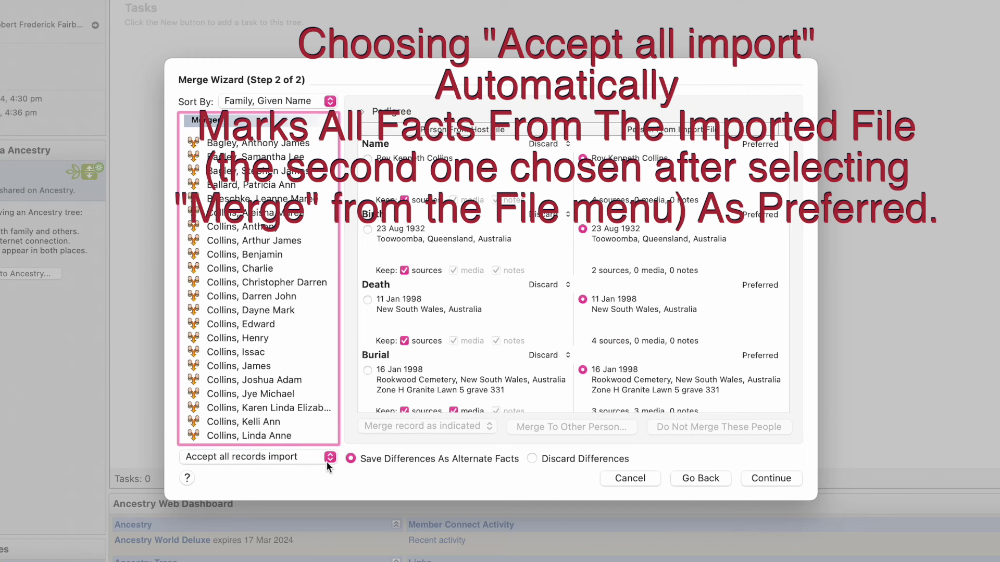
left_click(330, 459)
left_click(301, 442)
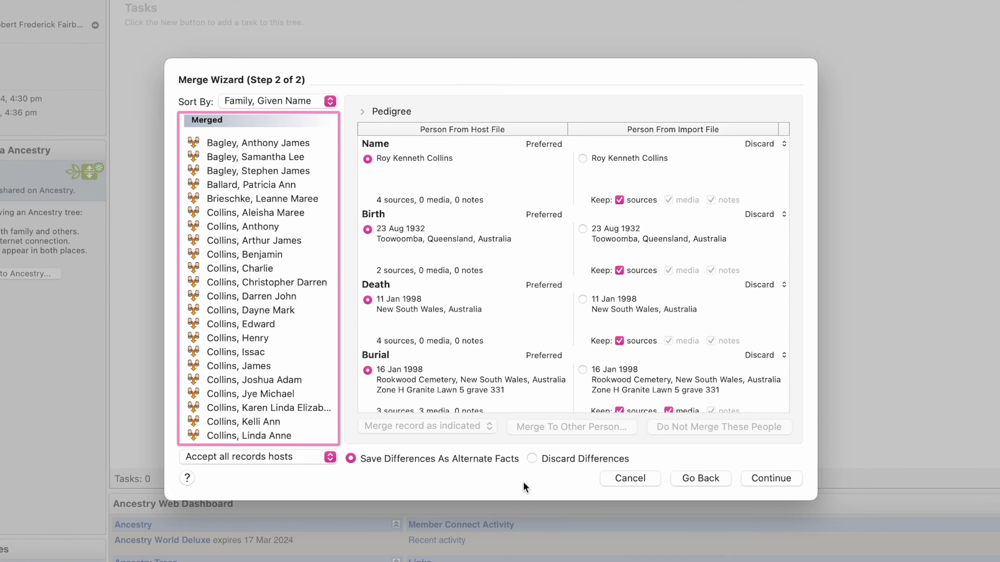
left_click(770, 477)
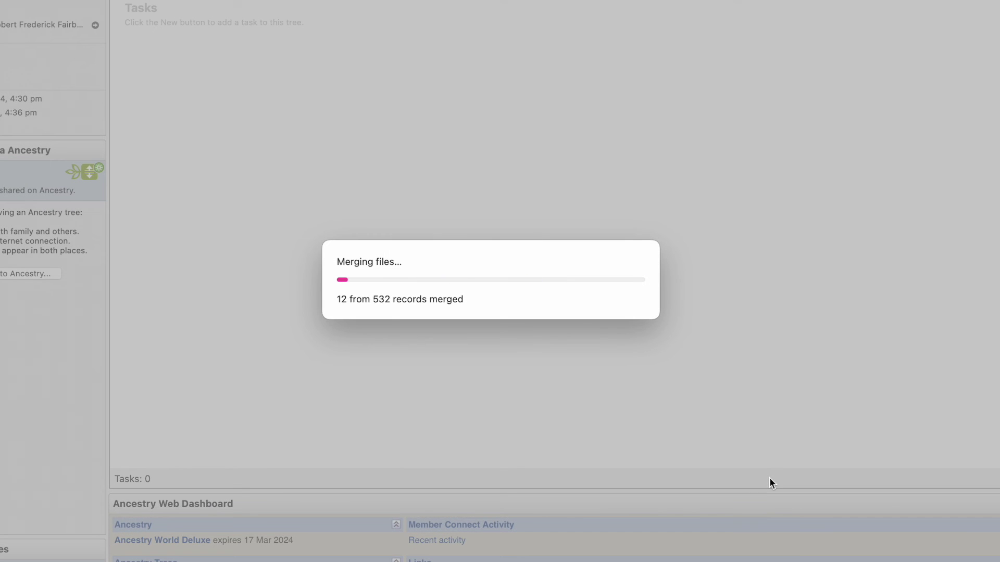